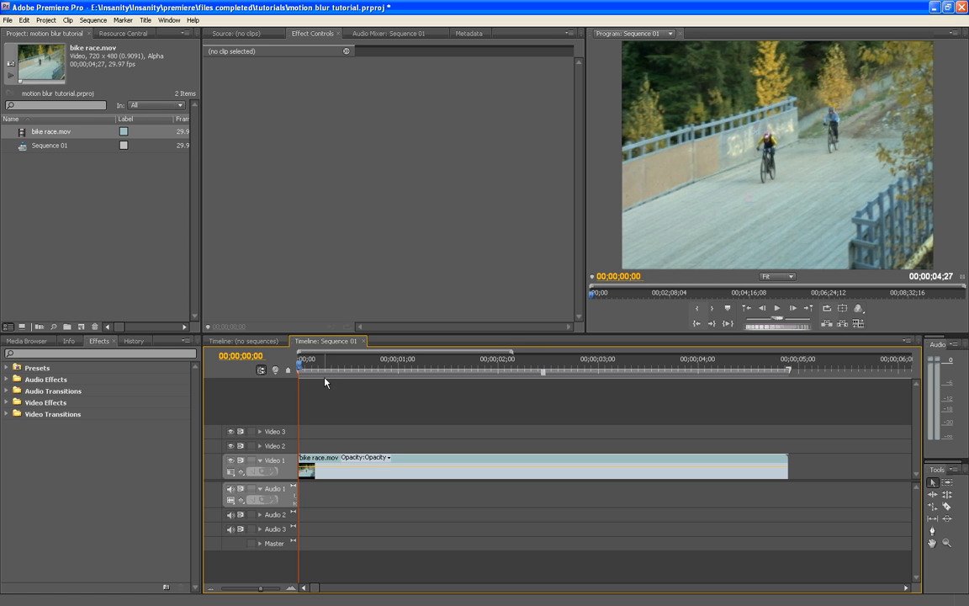
# Place a second copy of bike race.mov on Video 2, directly above the Video 1 clip from the sequence start.
pyautogui.moveTo(299, 365); pyautogui.dragTo(240, 390)
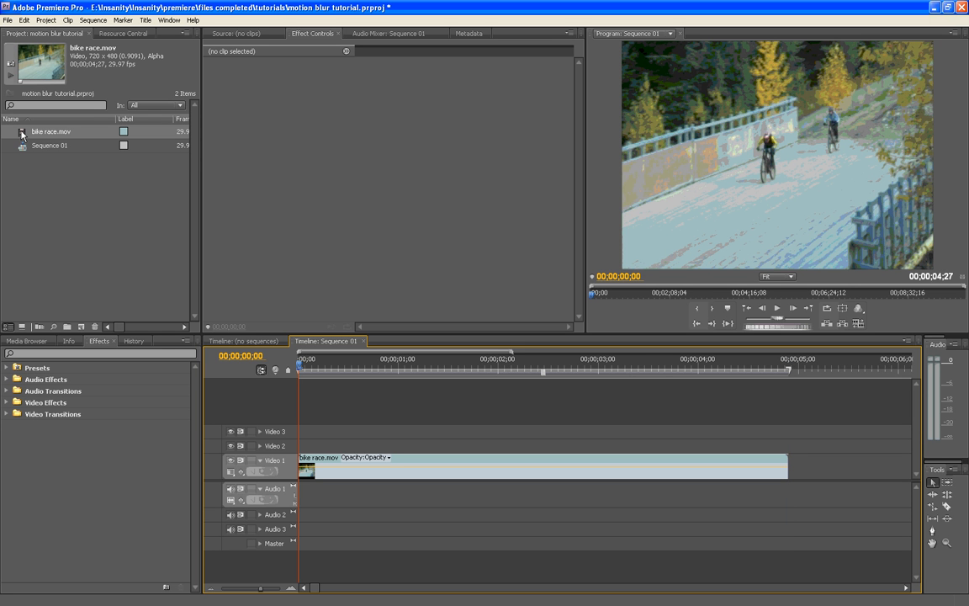
pyautogui.click(185, 265)
pyautogui.moveTo(184, 265); pyautogui.dragTo(296, 448)
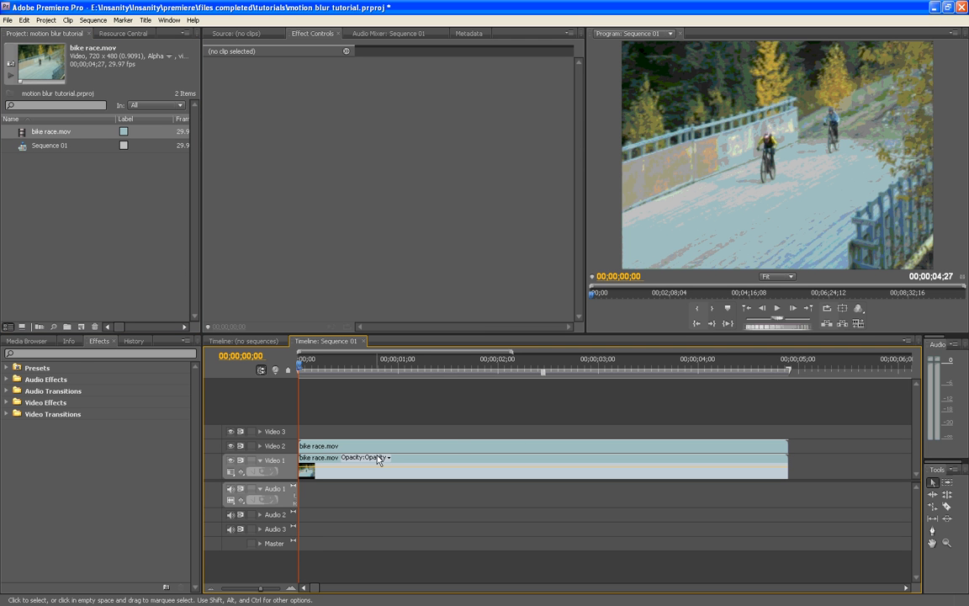
# Find the Mosaic video effect and apply it to the bike race.mov clip on Video 2.
pyautogui.click(35, 353)
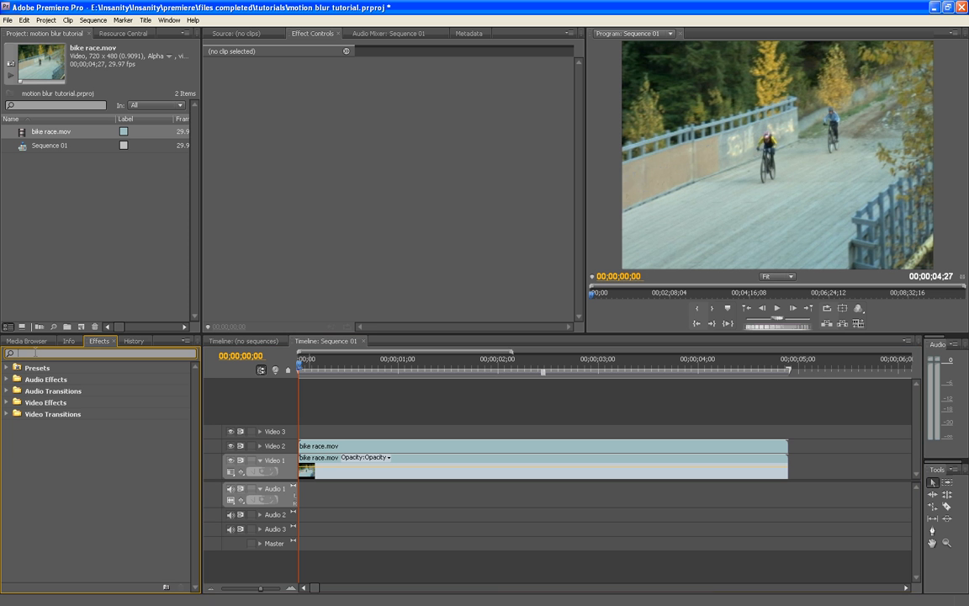
pyautogui.write('mosaic')
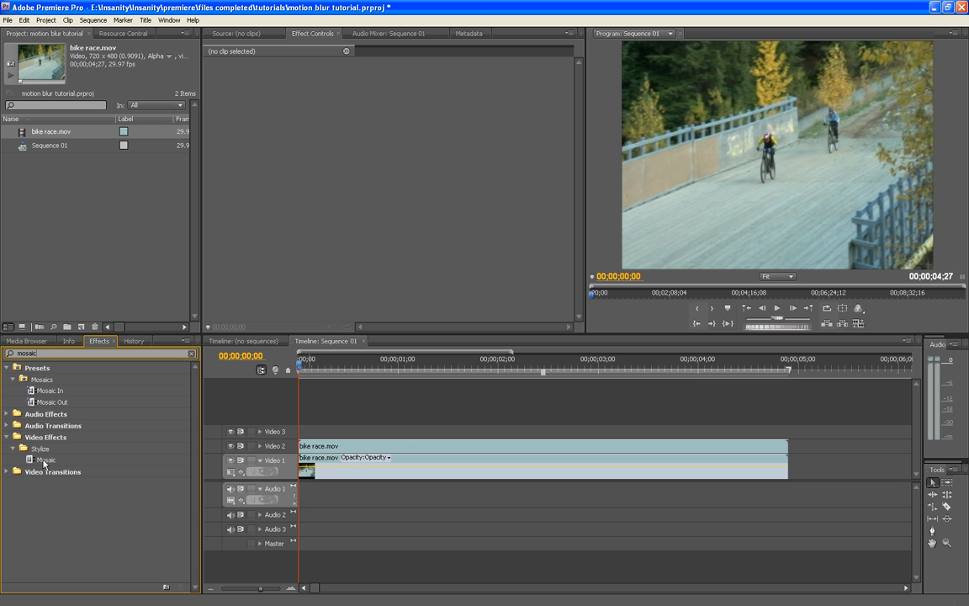
pyautogui.moveTo(44, 460); pyautogui.dragTo(412, 451)
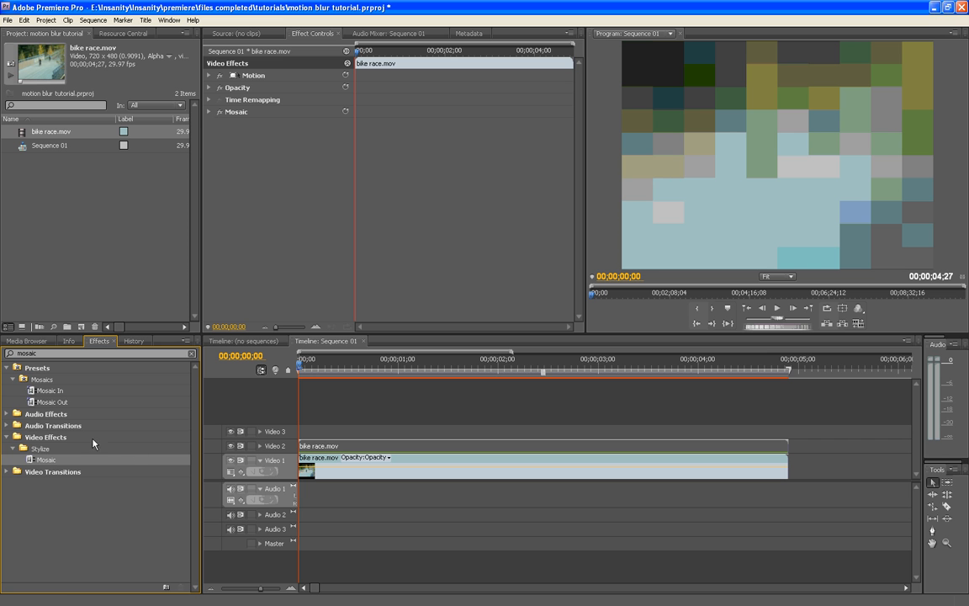
# Find the Track Matte Key effect and apply it to the bike race.mov clip on Video 2.
pyautogui.doubleClick(46, 354)
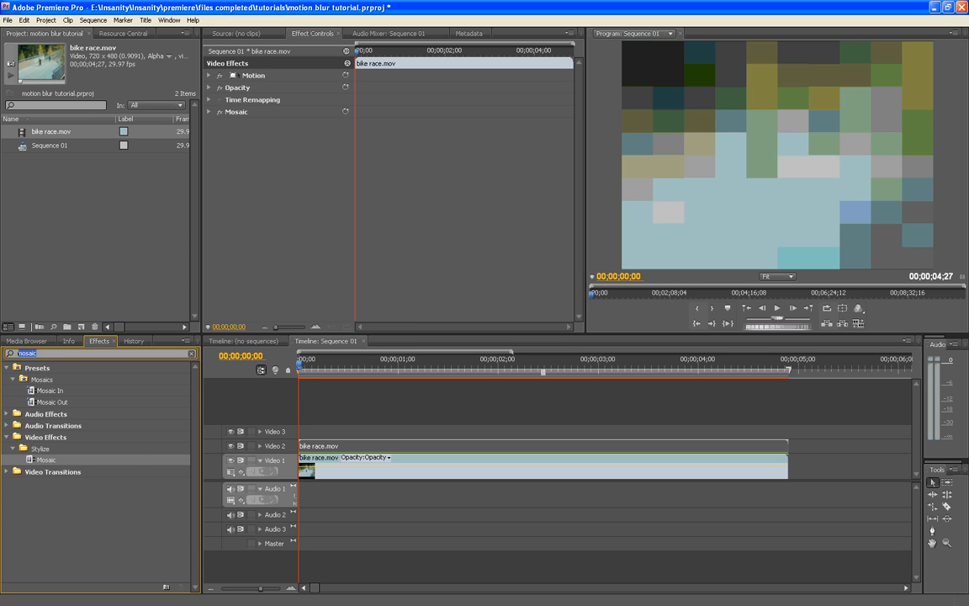
pyautogui.write('tra')
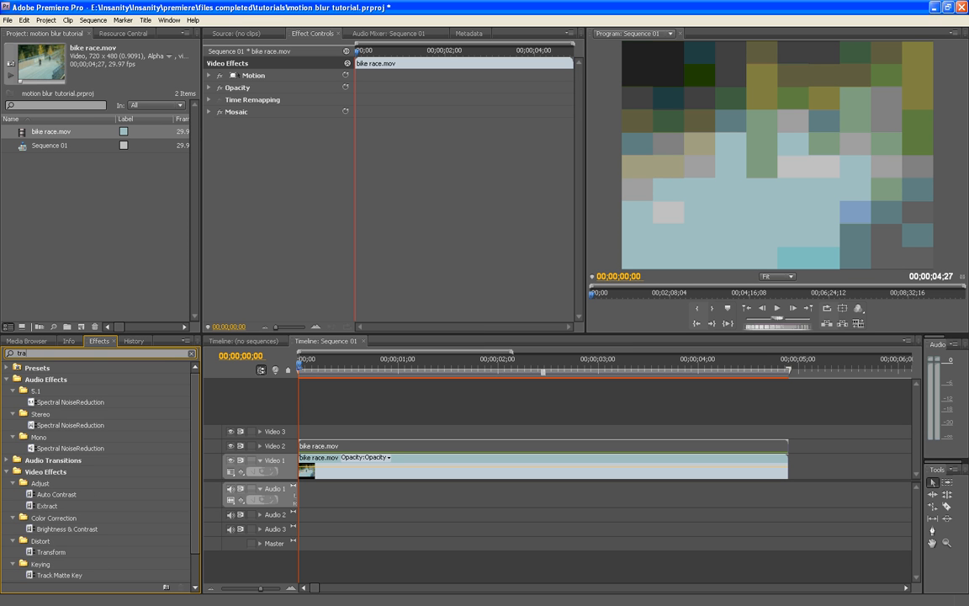
pyautogui.write('ck')
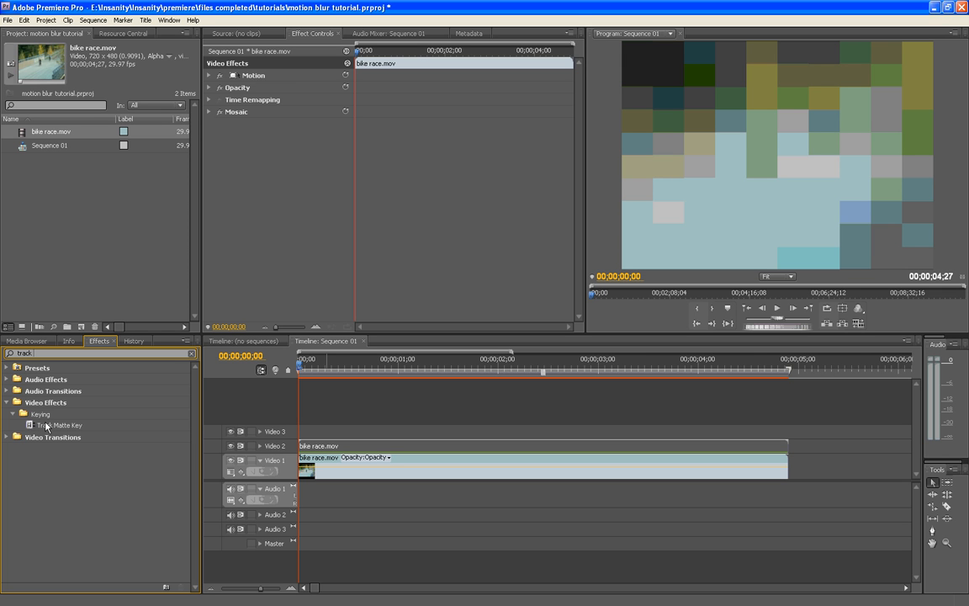
pyautogui.moveTo(47, 425); pyautogui.dragTo(323, 445)
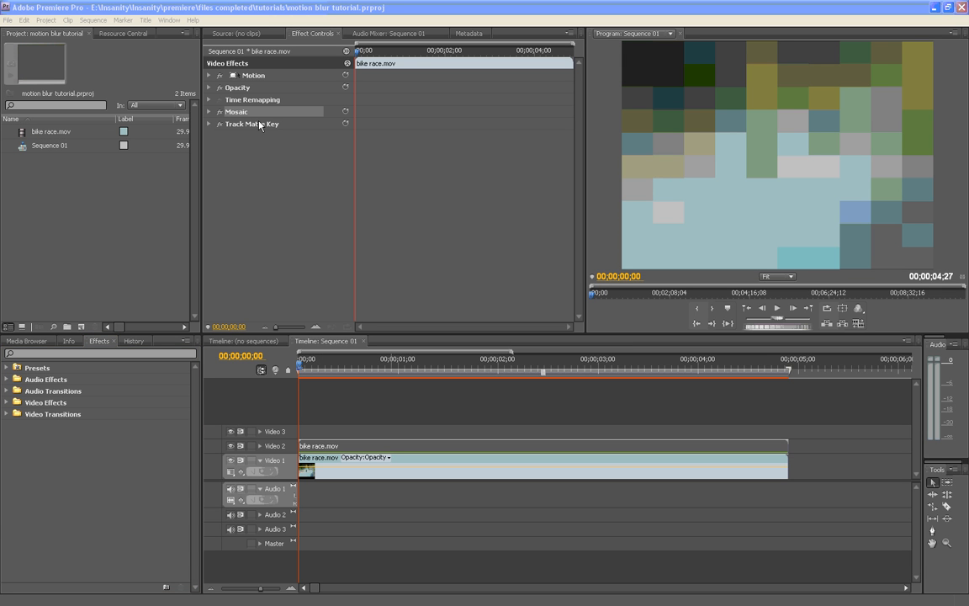
# Set the Mosaic effect's horizontal blocks and vertical blocks to 60 each.
pyautogui.click(208, 112)
pyautogui.click(208, 112)
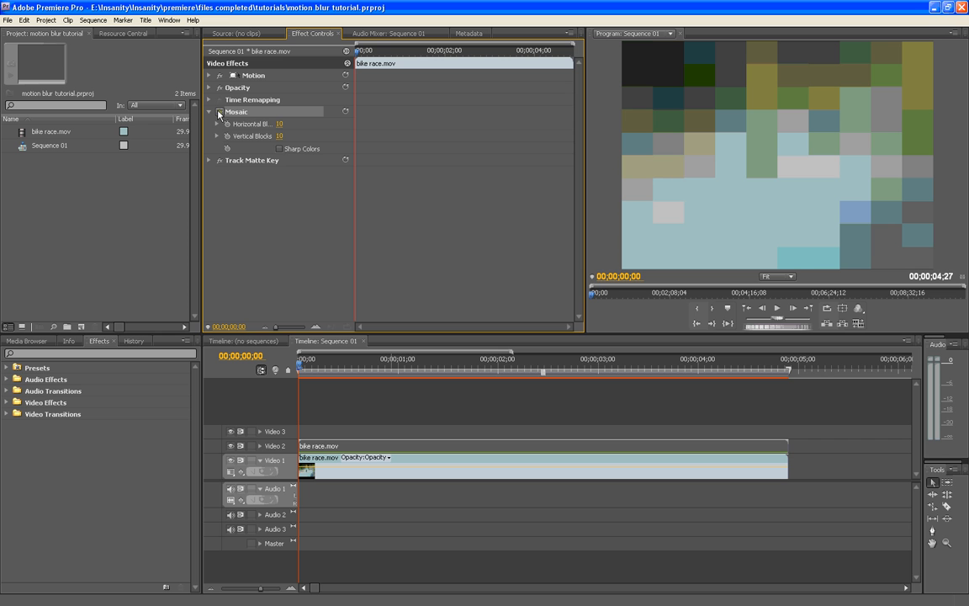
pyautogui.click(279, 125)
pyautogui.write('60')
pyautogui.press('Return')
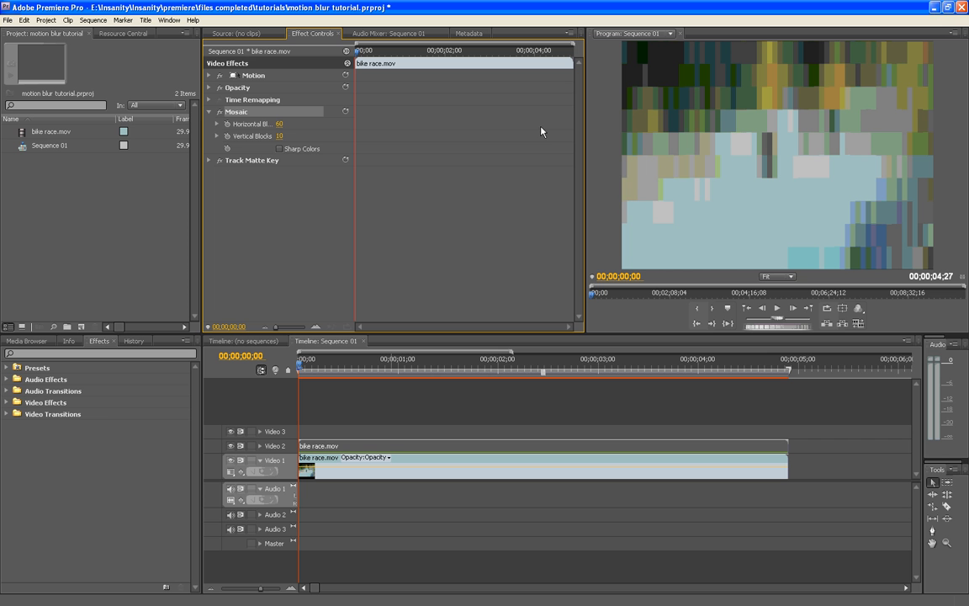
pyautogui.click(280, 135)
pyautogui.write('60')
pyautogui.press('Return')
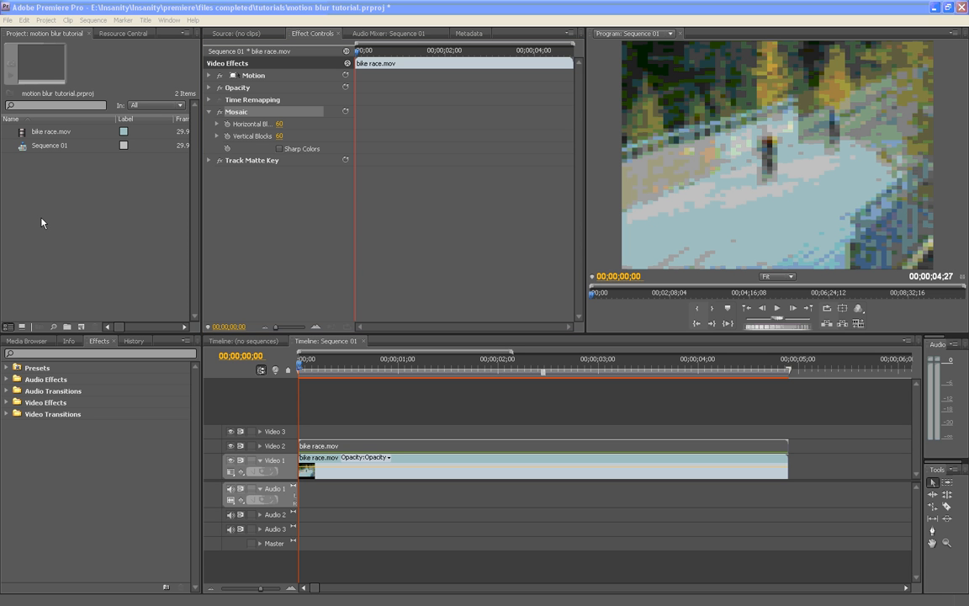
pyautogui.rightClick(72, 189)
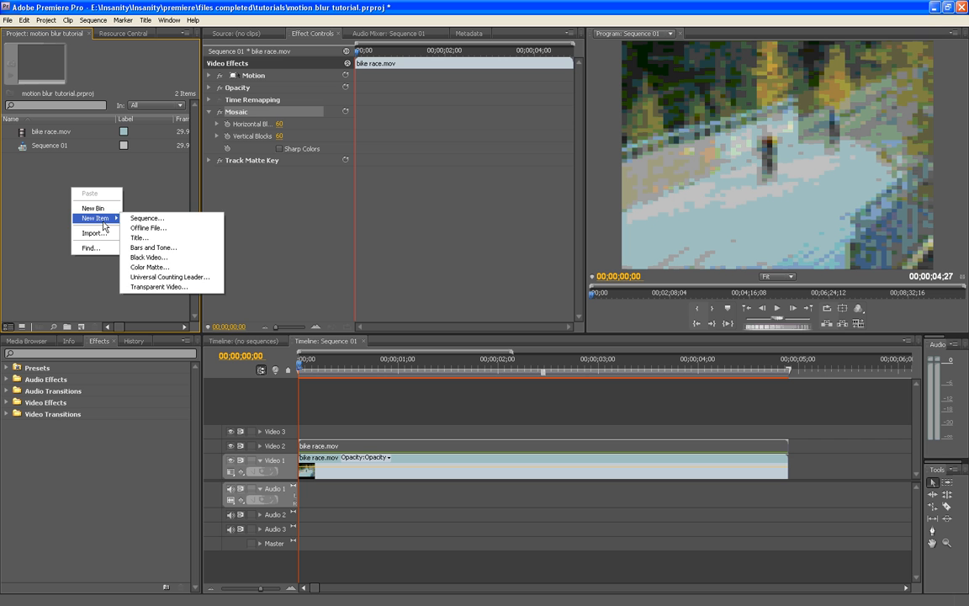
pyautogui.rightClick(32, 200)
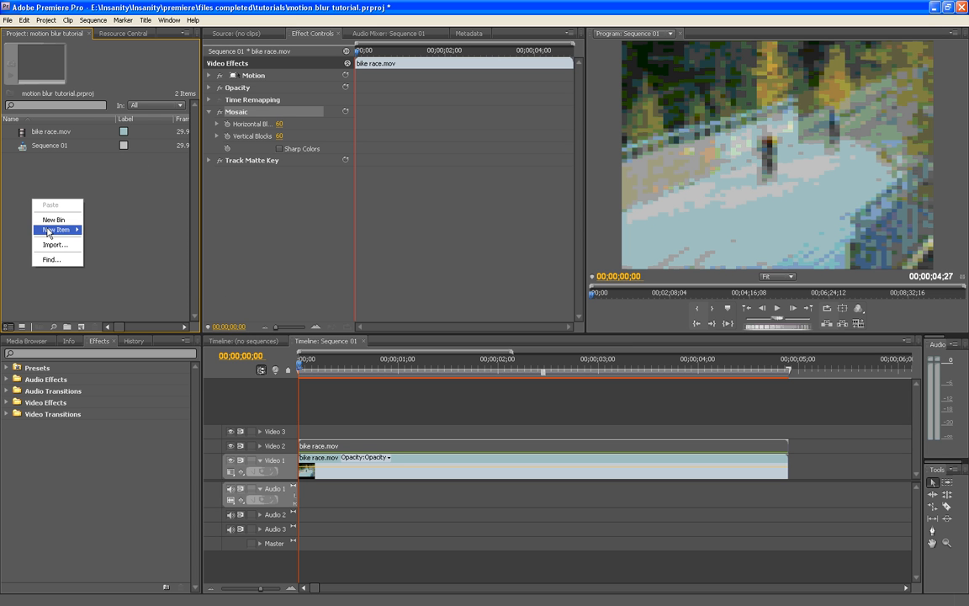
pyautogui.moveTo(49, 232)
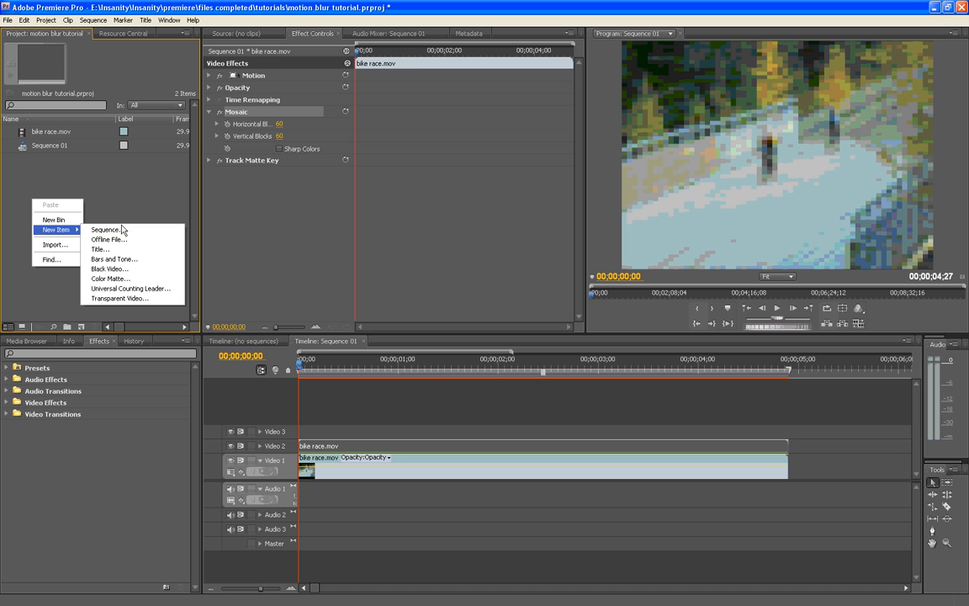
pyautogui.click(118, 268)
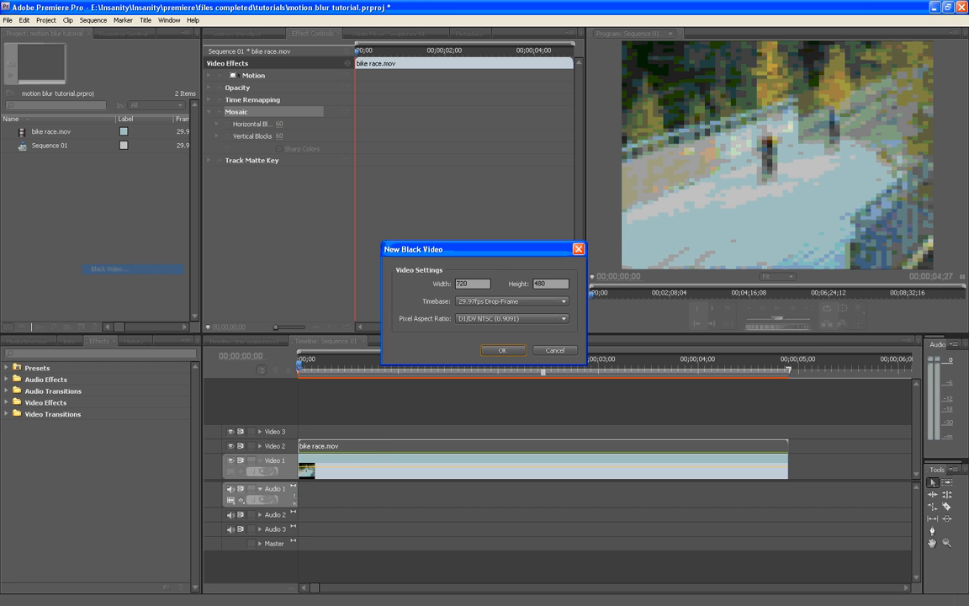
pyautogui.click(503, 351)
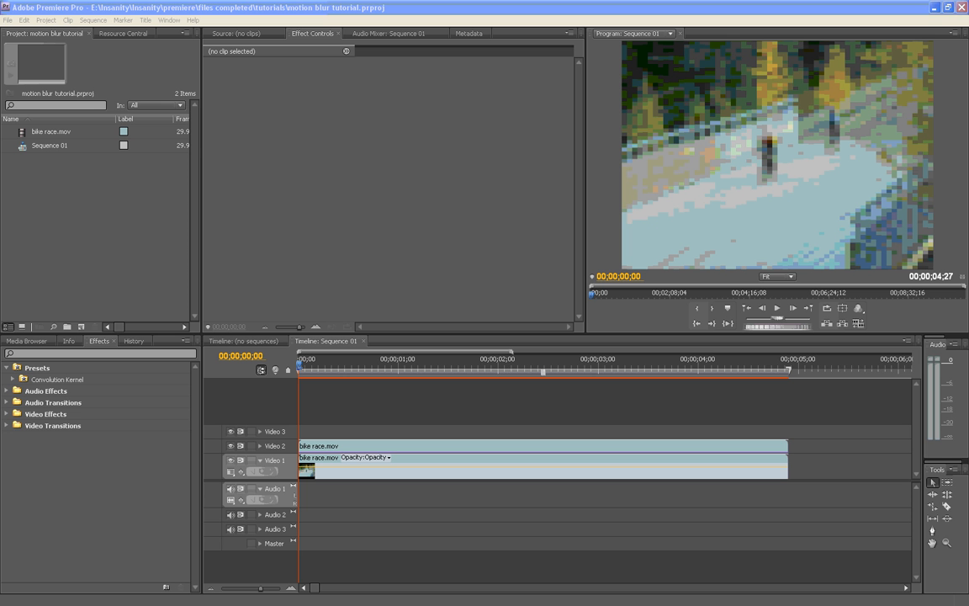
pyautogui.click(107, 173)
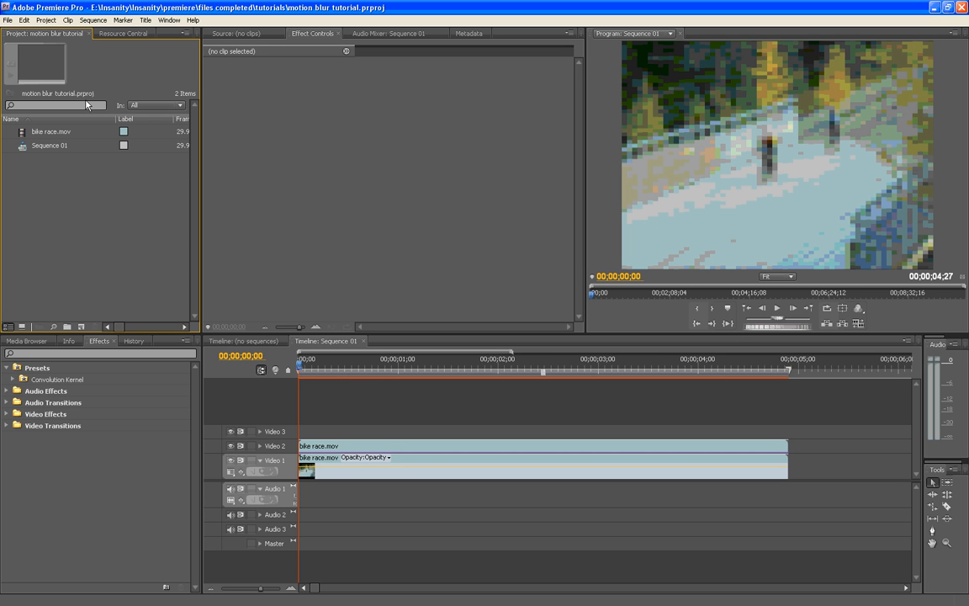
pyautogui.moveTo(316, 360)
pyautogui.mouseDown()
pyautogui.moveTo(789, 366)
pyautogui.moveTo(298, 367)
pyautogui.mouseUp()
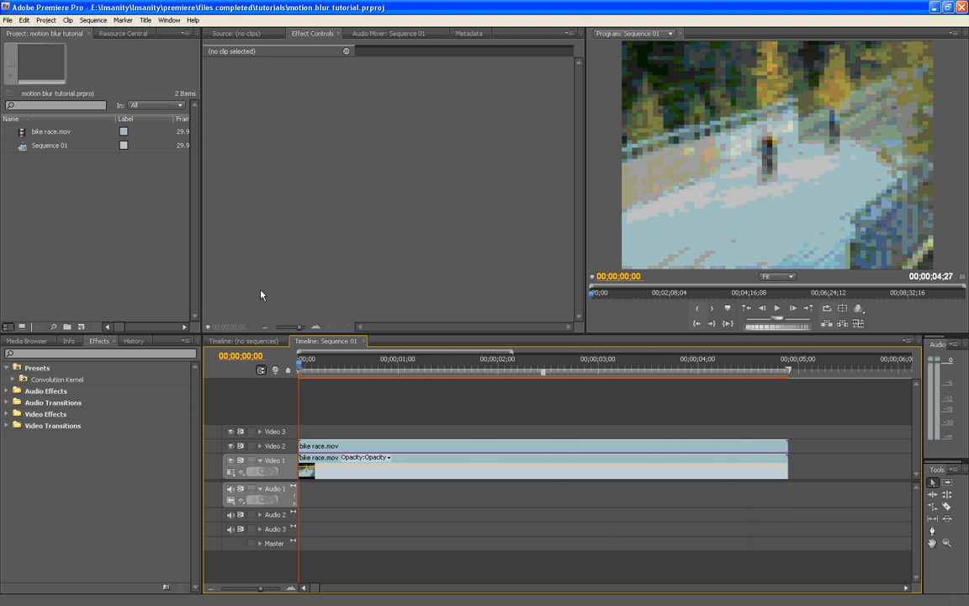
# Create a new title named "face matte" with the default 720 x 480 video settings.
pyautogui.click(6, 21)
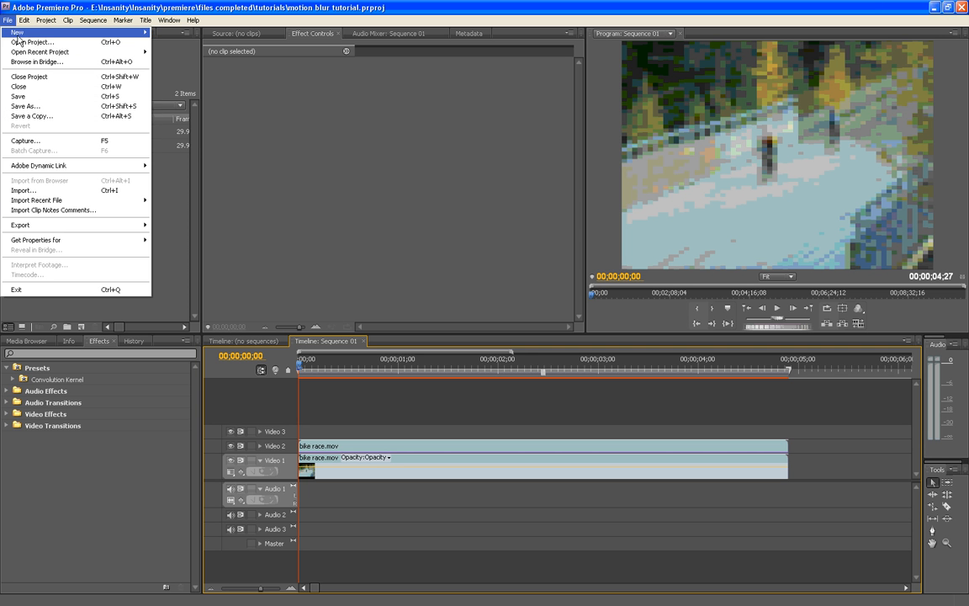
pyautogui.moveTo(19, 34)
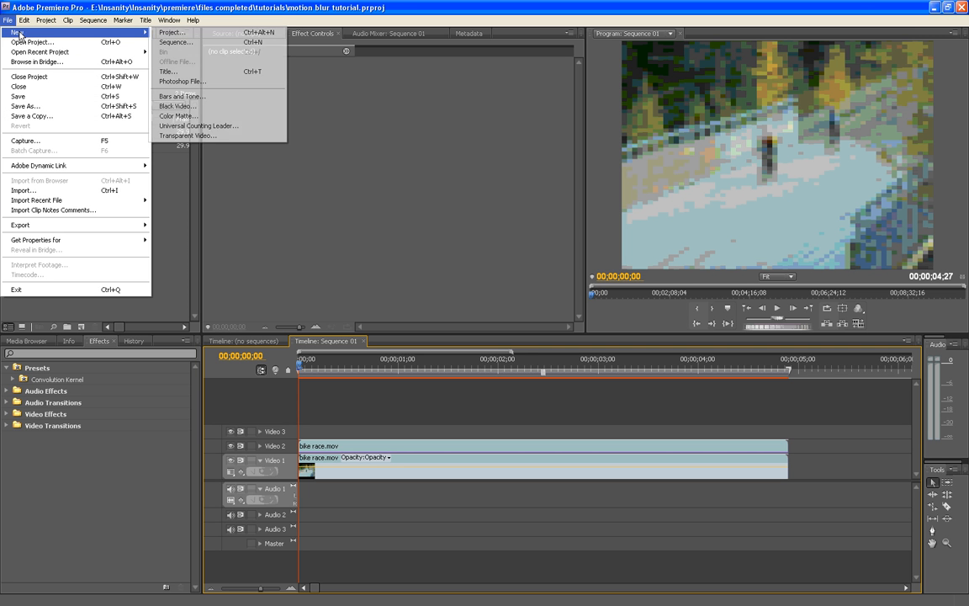
pyautogui.click(210, 74)
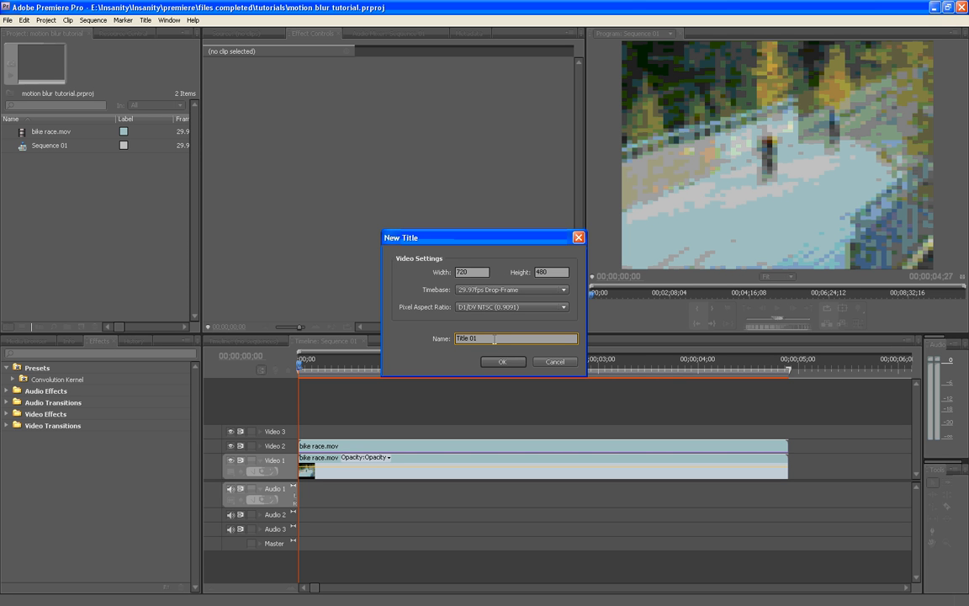
pyautogui.moveTo(493, 339); pyautogui.dragTo(420, 340)
pyautogui.press('BackSpace')
pyautogui.write('race matte')
pyautogui.press('Return')
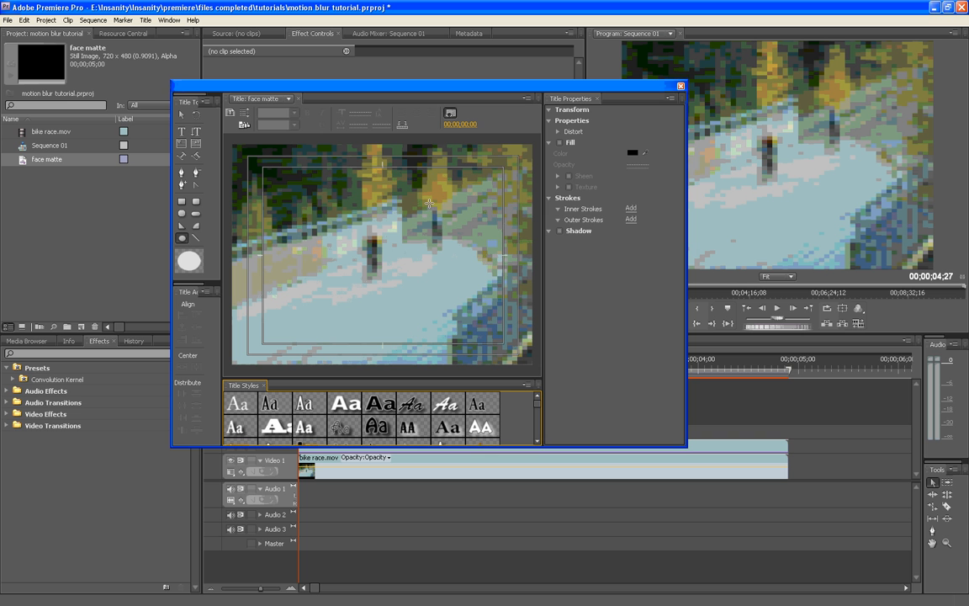
# Draw a white ellipse about 24 x 25 in the title, position it over the rear cyclist's head, and close the title editor.
pyautogui.moveTo(428, 202)
pyautogui.mouseDown()
pyautogui.moveTo(444, 218)
pyautogui.moveTo(432, 201)
pyautogui.moveTo(441, 201)
pyautogui.moveTo(440, 215)
pyautogui.mouseUp()
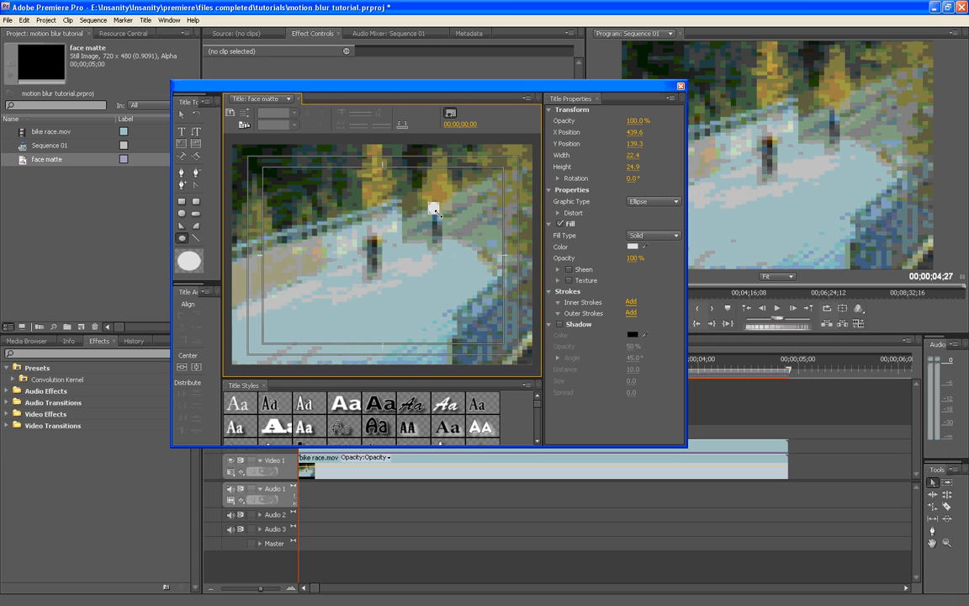
pyautogui.moveTo(440, 215); pyautogui.dragTo(440, 215)
pyautogui.press('v')
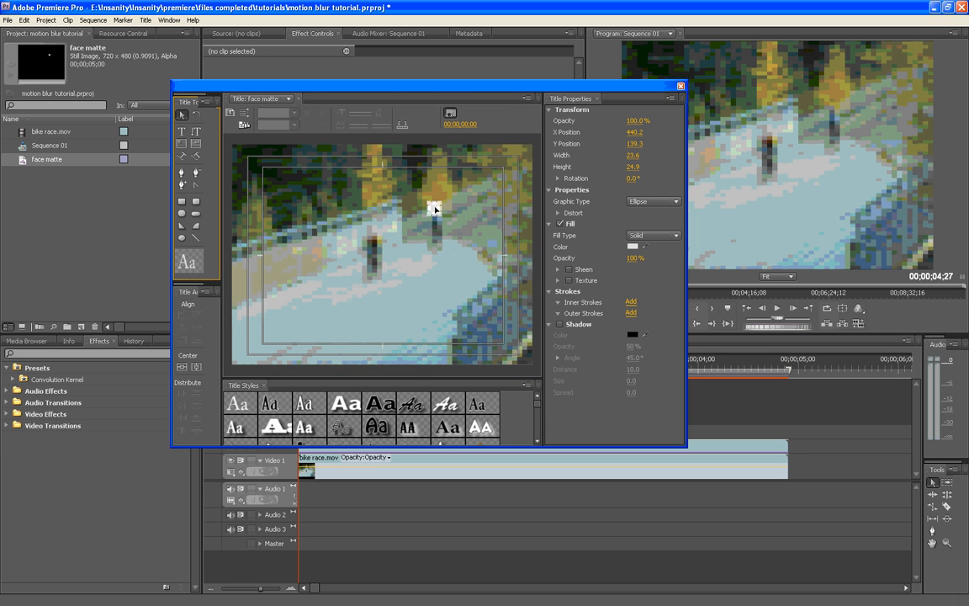
pyautogui.moveTo(435, 206)
pyautogui.mouseDown()
pyautogui.moveTo(467, 226)
pyautogui.moveTo(435, 206)
pyautogui.mouseUp()
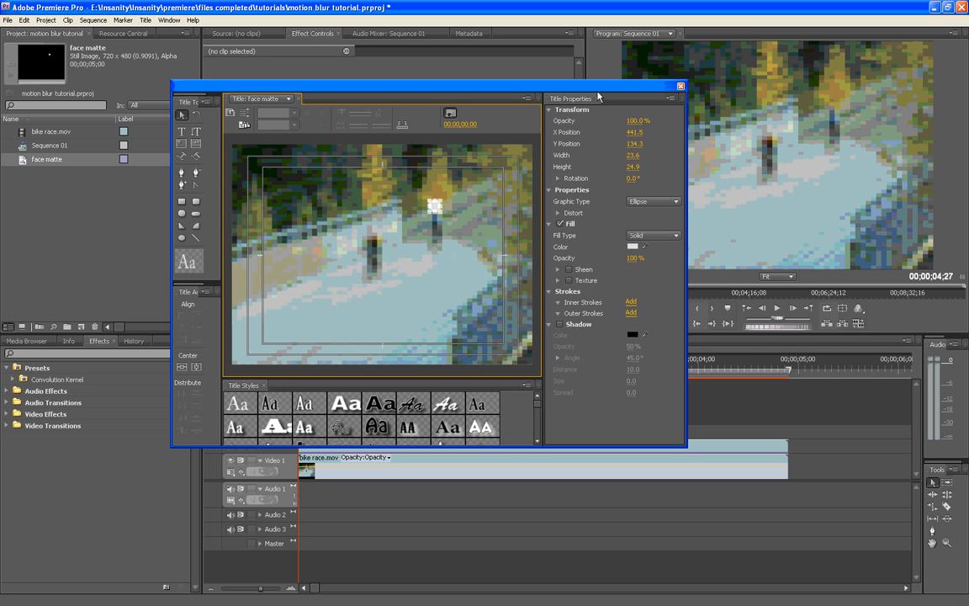
pyautogui.click(681, 87)
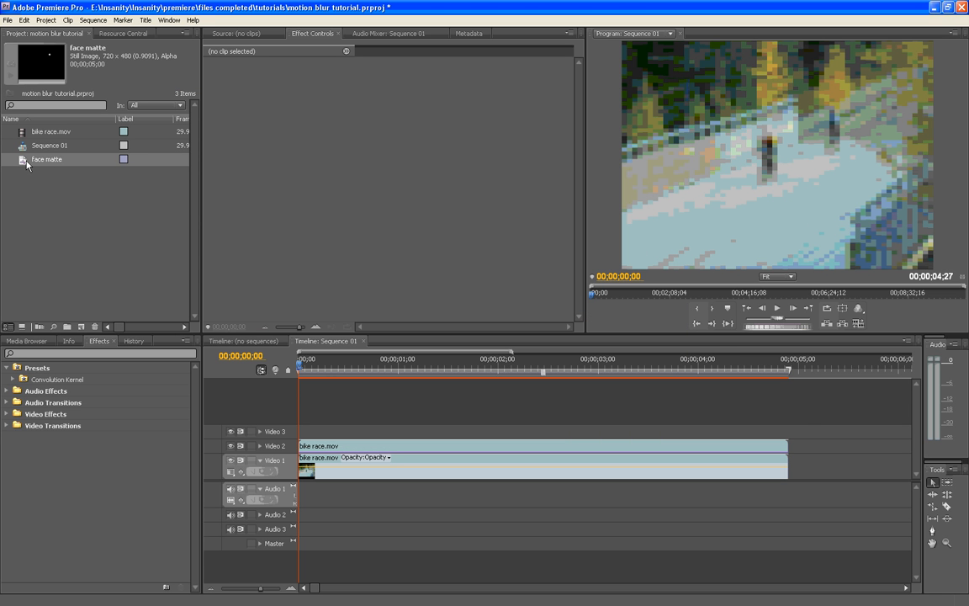
# Place face matte on Video 3 at the sequence start and trim its end to match the bike race.mov clips.
pyautogui.moveTo(26, 165); pyautogui.dragTo(301, 438)
pyautogui.moveTo(793, 432); pyautogui.dragTo(787, 431)
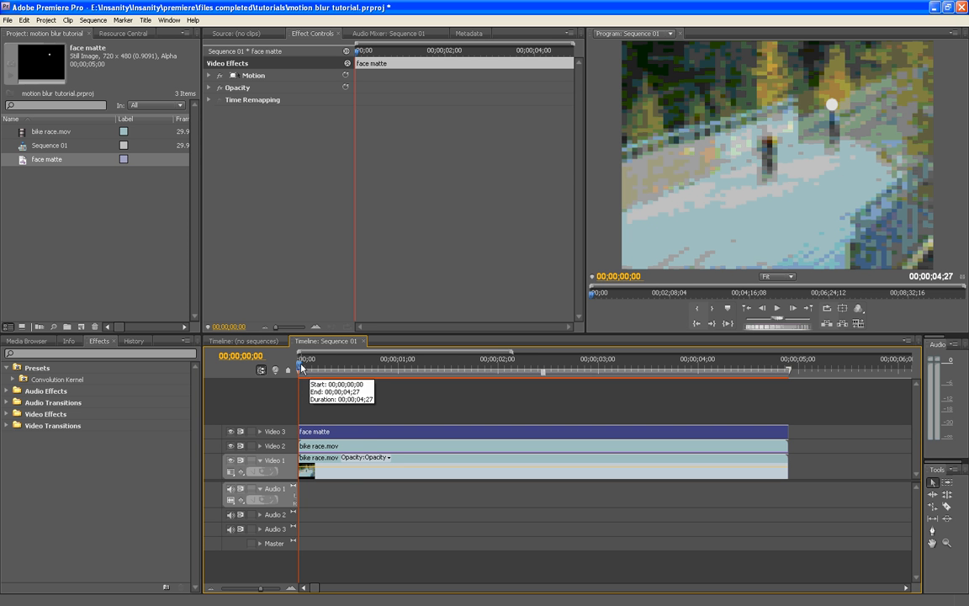
pyautogui.moveTo(300, 367); pyautogui.dragTo(676, 364)
pyautogui.moveTo(728, 364); pyautogui.dragTo(286, 362)
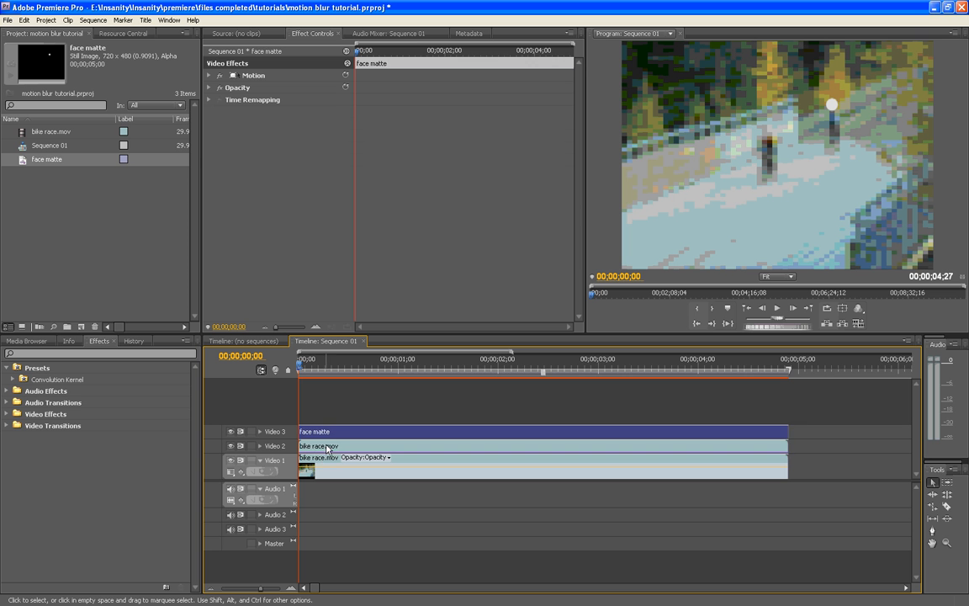
# Set the matte of the Video 2 clip's Track Matte Key to Video 3.
pyautogui.click(304, 458)
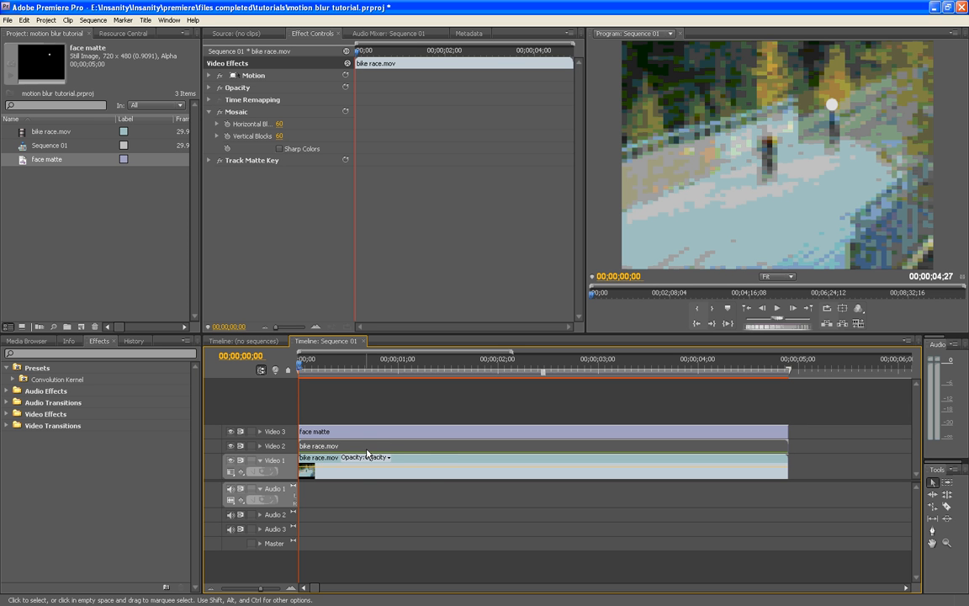
pyautogui.click(208, 159)
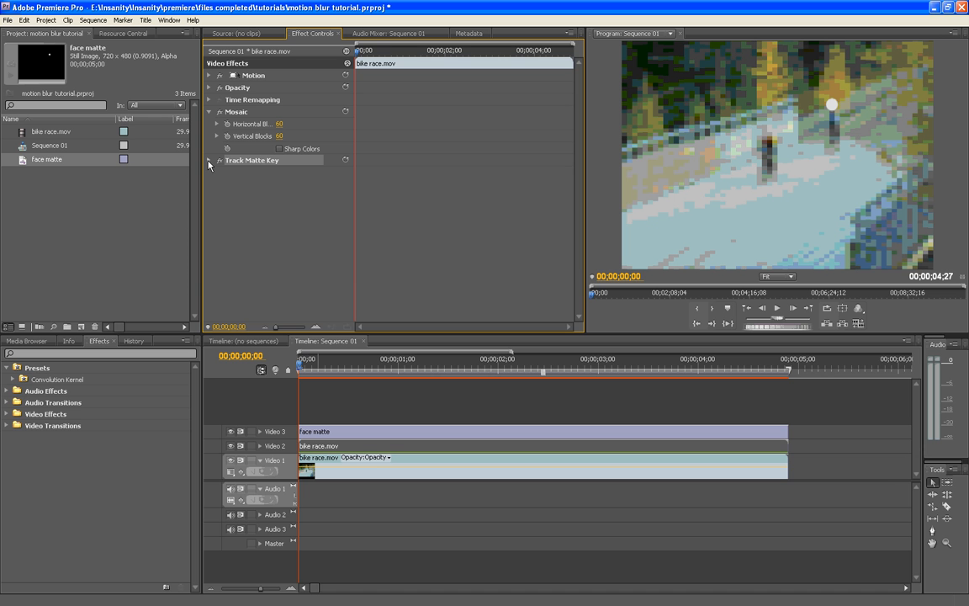
pyautogui.click(209, 161)
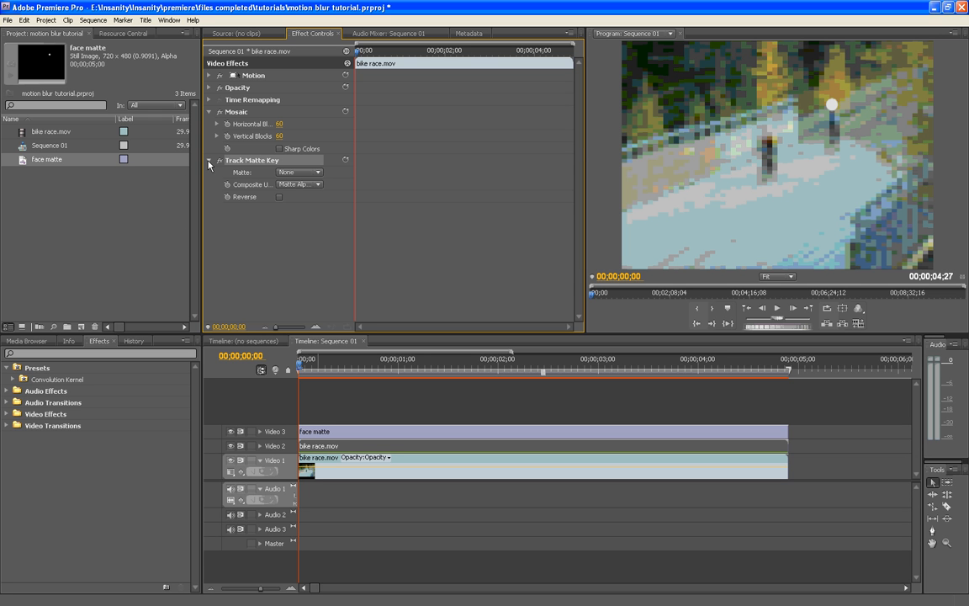
pyautogui.click(318, 174)
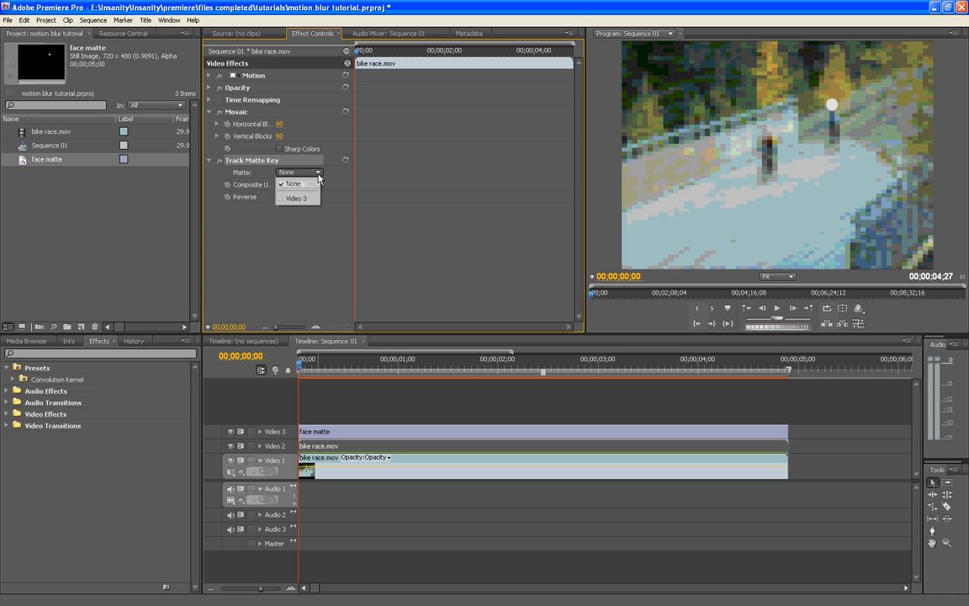
pyautogui.click(309, 200)
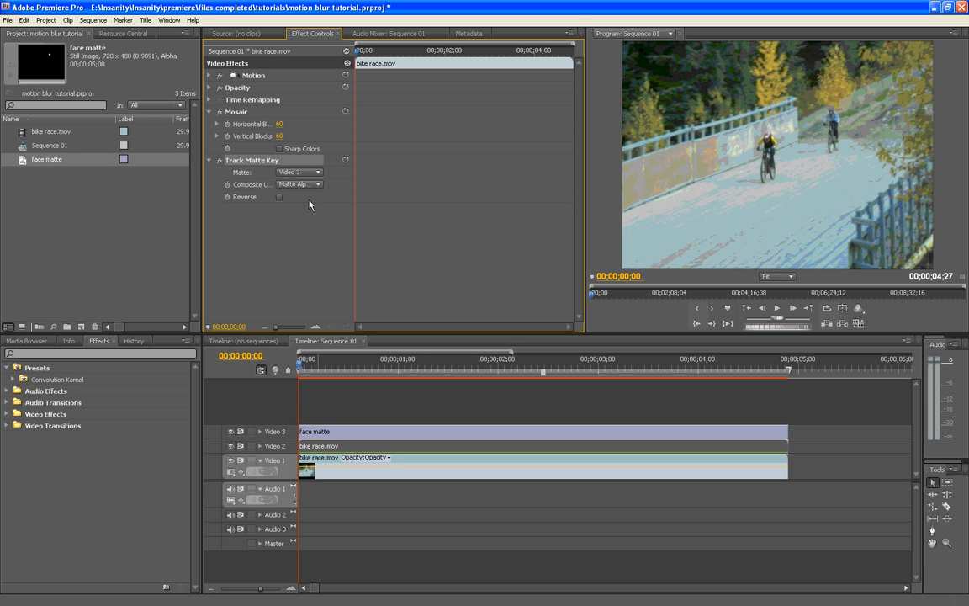
pyautogui.click(304, 370)
pyautogui.moveTo(304, 370)
pyautogui.mouseDown()
pyautogui.moveTo(338, 371)
pyautogui.moveTo(301, 375)
pyautogui.mouseUp()
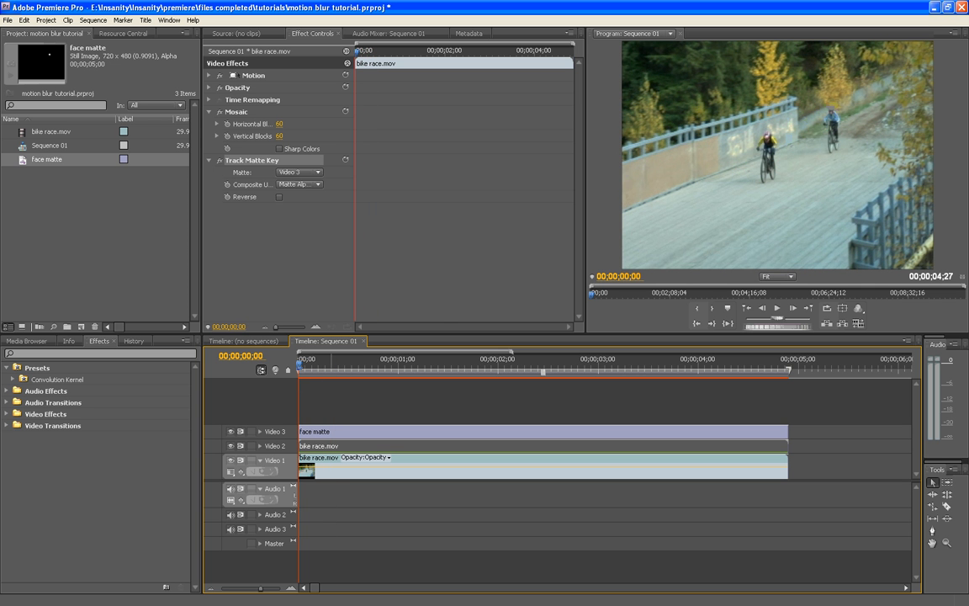
# Enable Position keyframing for the face matte clip's Motion at the sequence start.
pyautogui.doubleClick(361, 431)
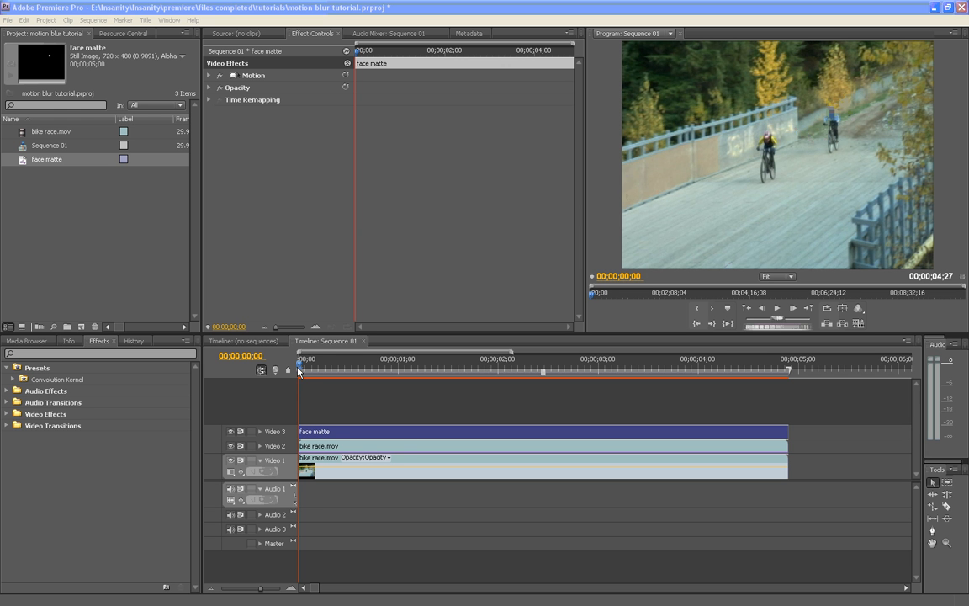
pyautogui.moveTo(303, 368); pyautogui.dragTo(277, 353)
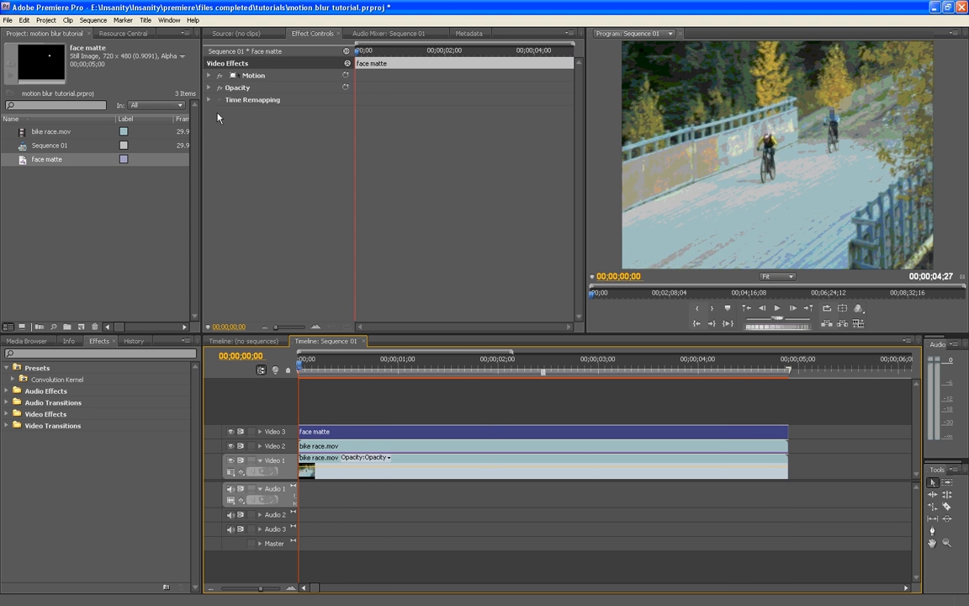
pyautogui.click(208, 75)
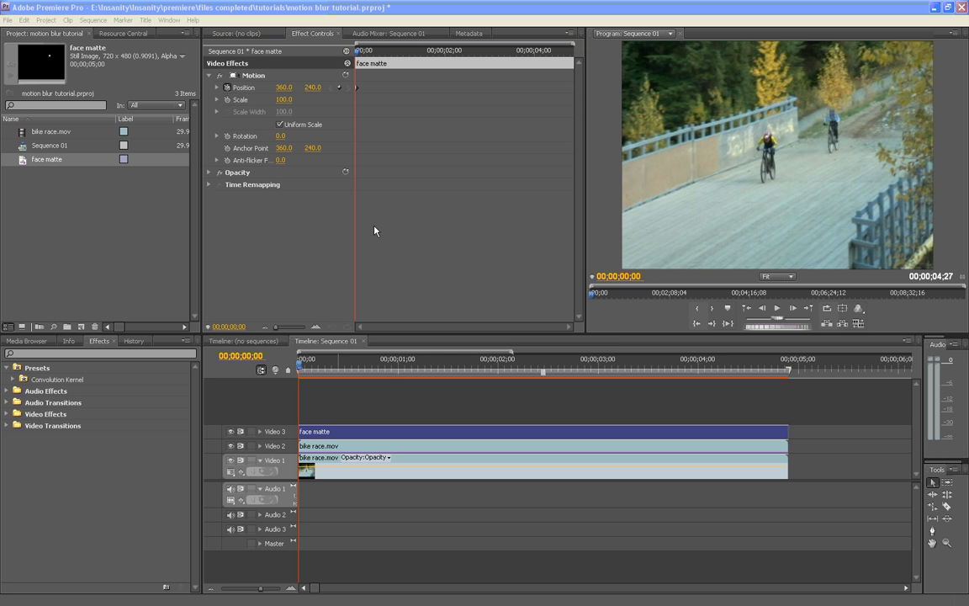
# Add a Position keyframe to face matte at 00;00;01;00 and set it to 409, 209 over the rear cyclist's head.
pyautogui.click(313, 370)
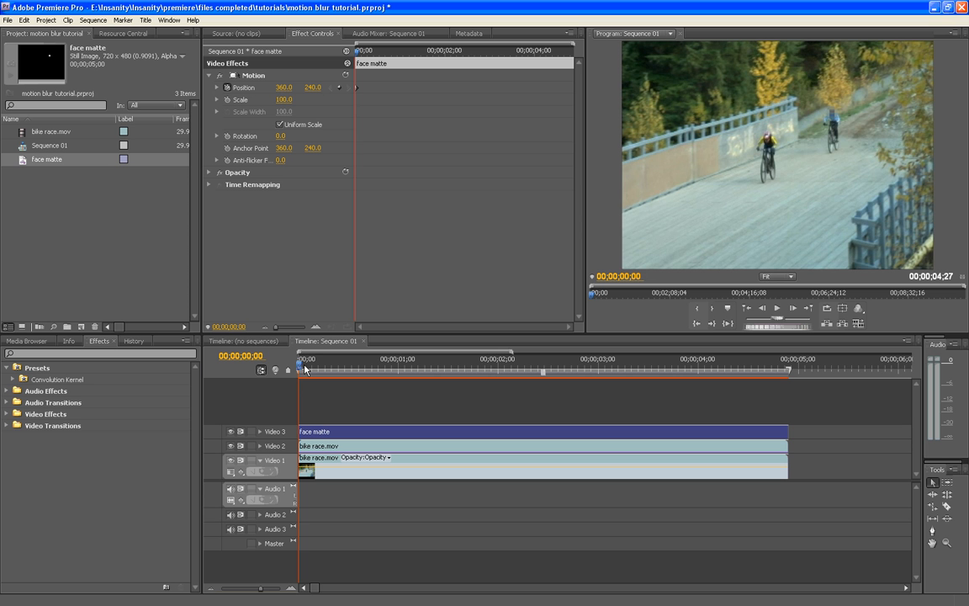
pyautogui.moveTo(313, 370); pyautogui.dragTo(326, 370)
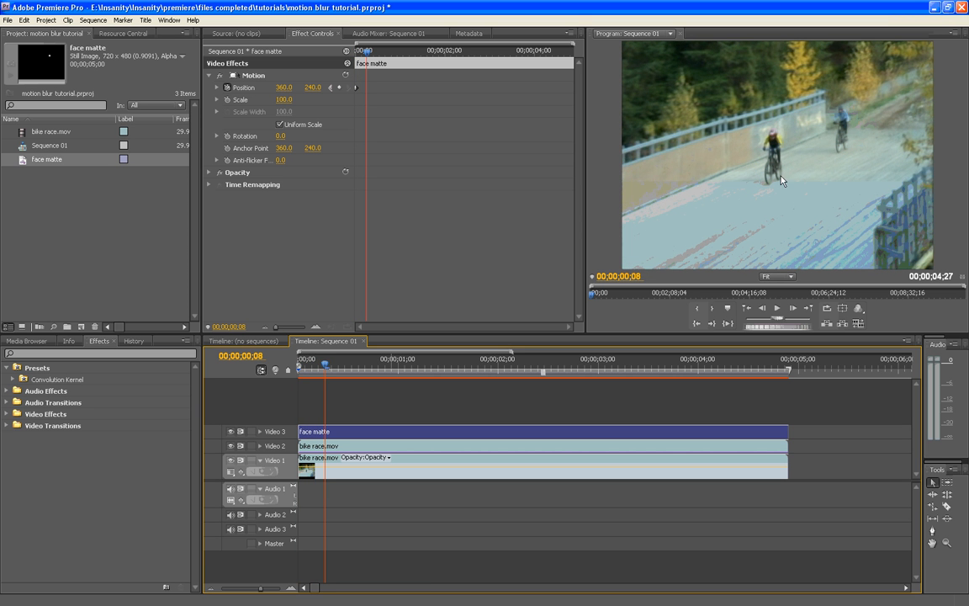
pyautogui.moveTo(326, 370); pyautogui.dragTo(399, 363)
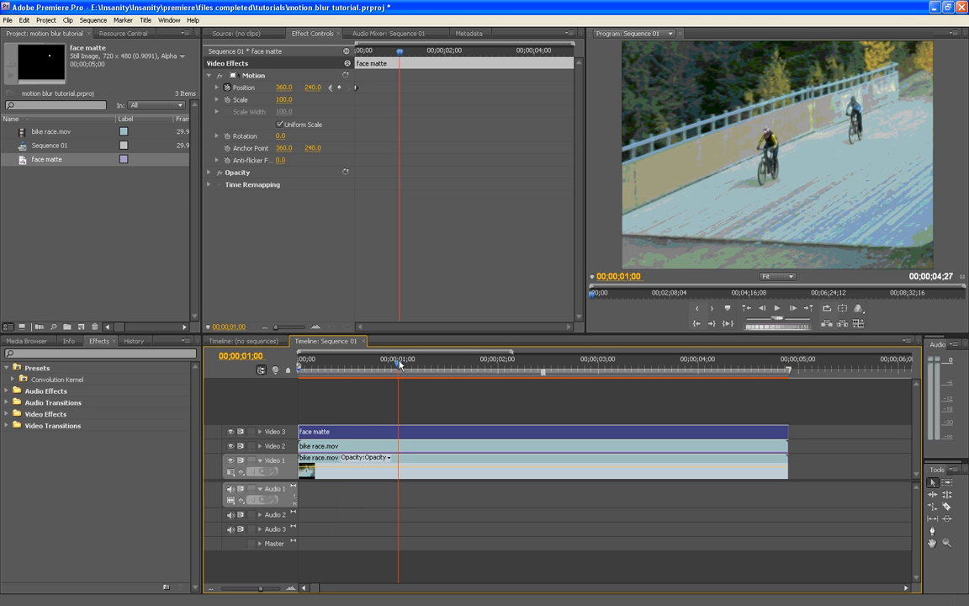
pyautogui.click(340, 88)
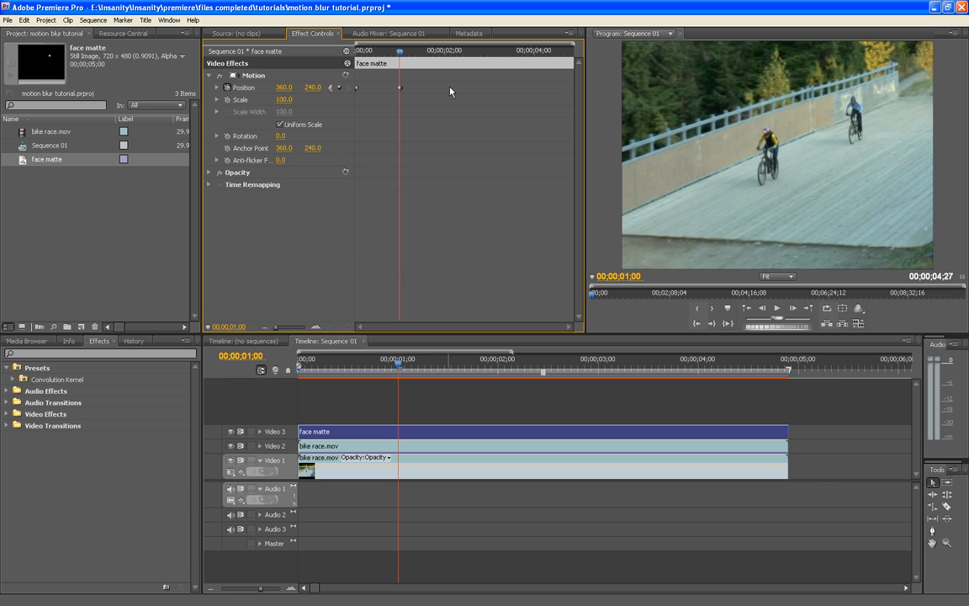
pyautogui.moveTo(285, 88); pyautogui.dragTo(212, 88)
pyautogui.moveTo(312, 88)
pyautogui.mouseDown()
pyautogui.moveTo(290, 88)
pyautogui.moveTo(319, 88)
pyautogui.mouseUp()
# Add a Position keyframe to face matte at 00;00;02;00 and set its vertical value to 231 to follow the rear cyclist's head.
pyautogui.moveTo(400, 50); pyautogui.dragTo(444, 67)
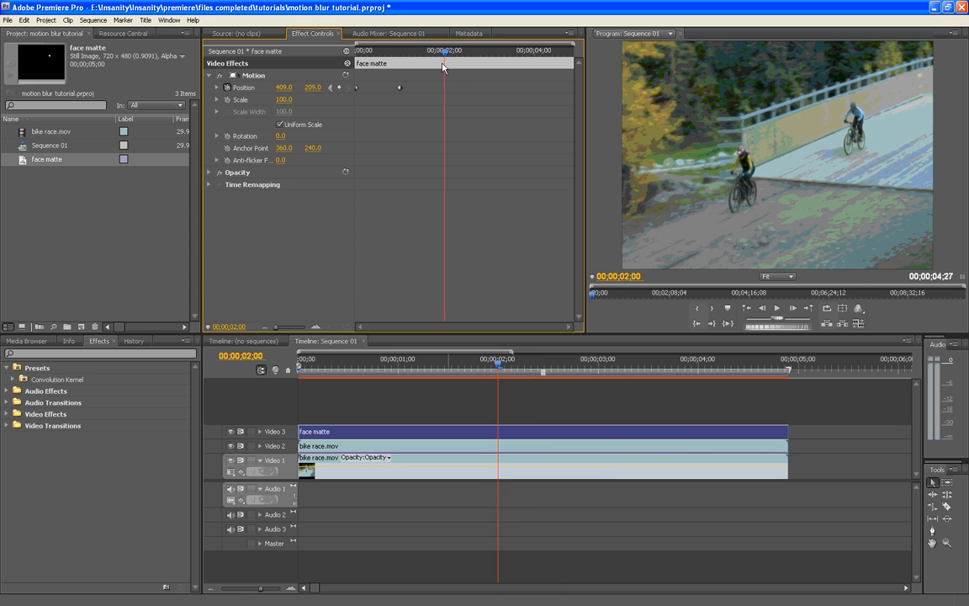
pyautogui.click(339, 87)
pyautogui.moveTo(316, 87); pyautogui.dragTo(315, 87)
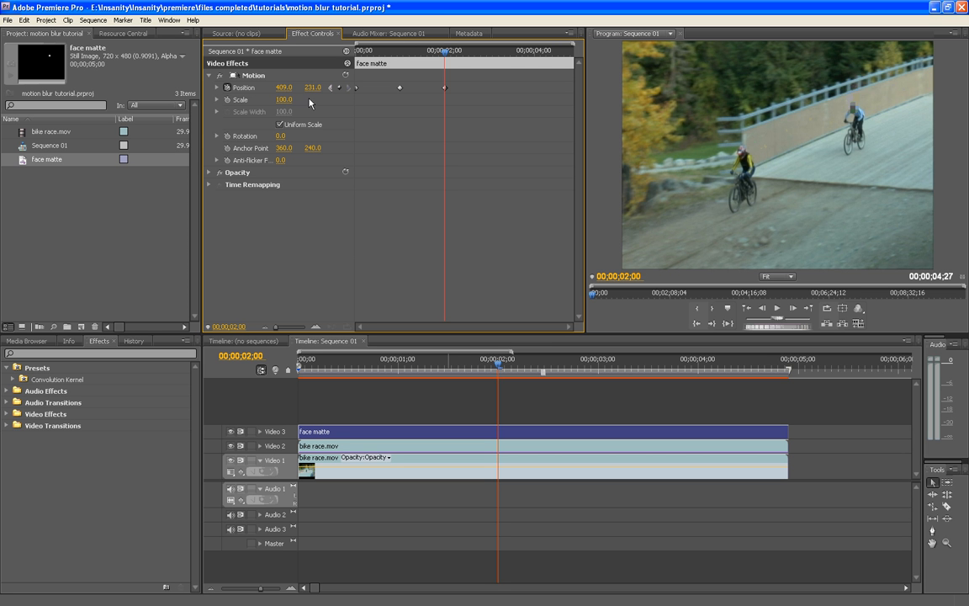
# Keyframe face matte's Position at 00;00;03;15, setting it to 321, 264 over the rear cyclist's head.
pyautogui.moveTo(446, 52); pyautogui.dragTo(501, 61)
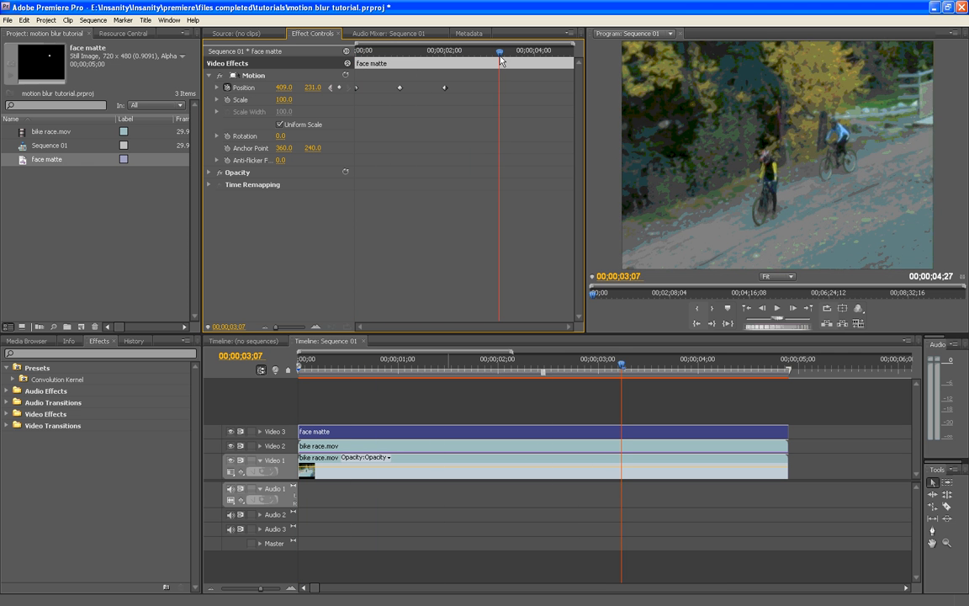
pyautogui.moveTo(499, 60); pyautogui.dragTo(512, 58)
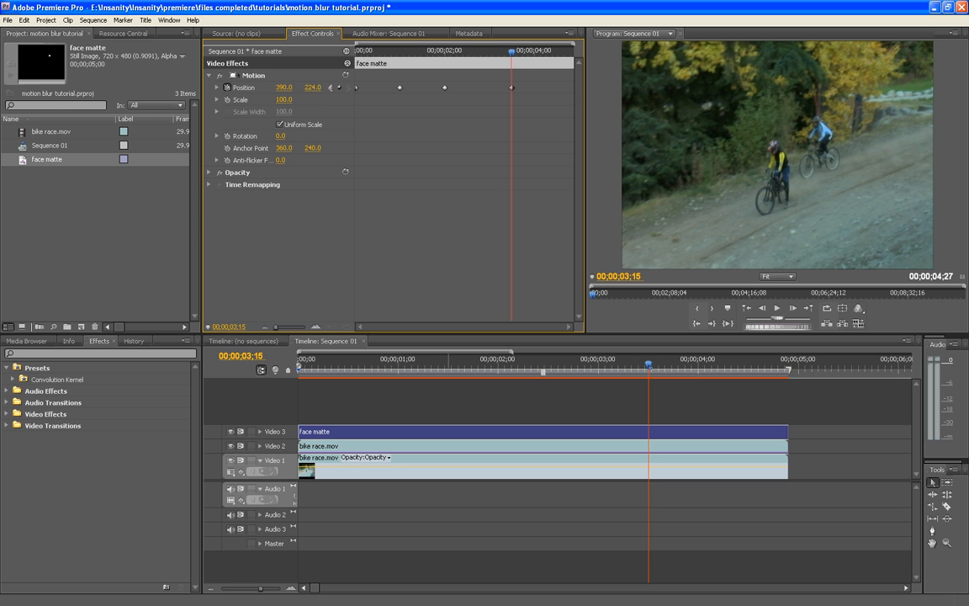
pyautogui.moveTo(284, 87); pyautogui.dragTo(321, 88)
pyautogui.click(835, 112)
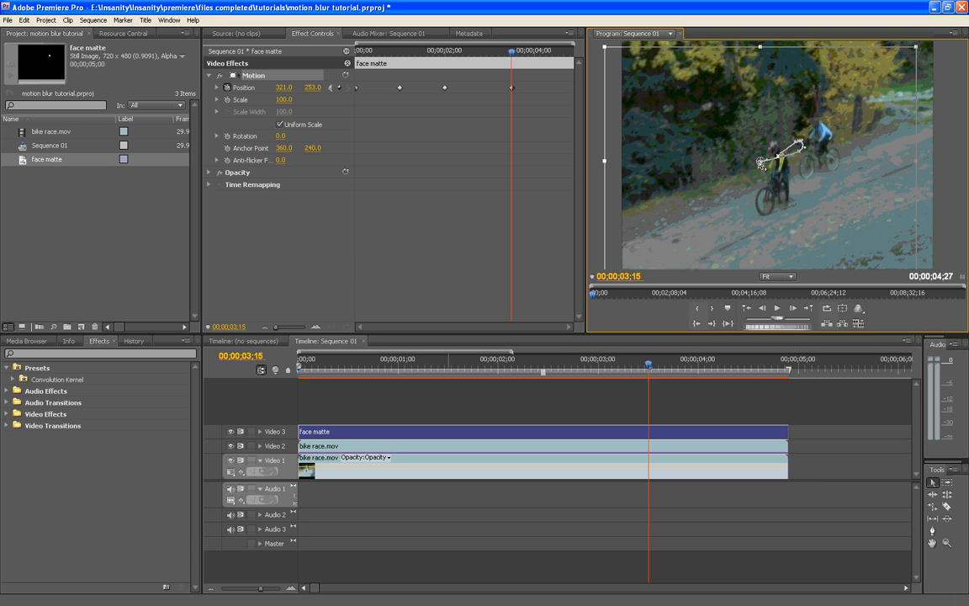
pyautogui.moveTo(761, 163); pyautogui.dragTo(765, 165)
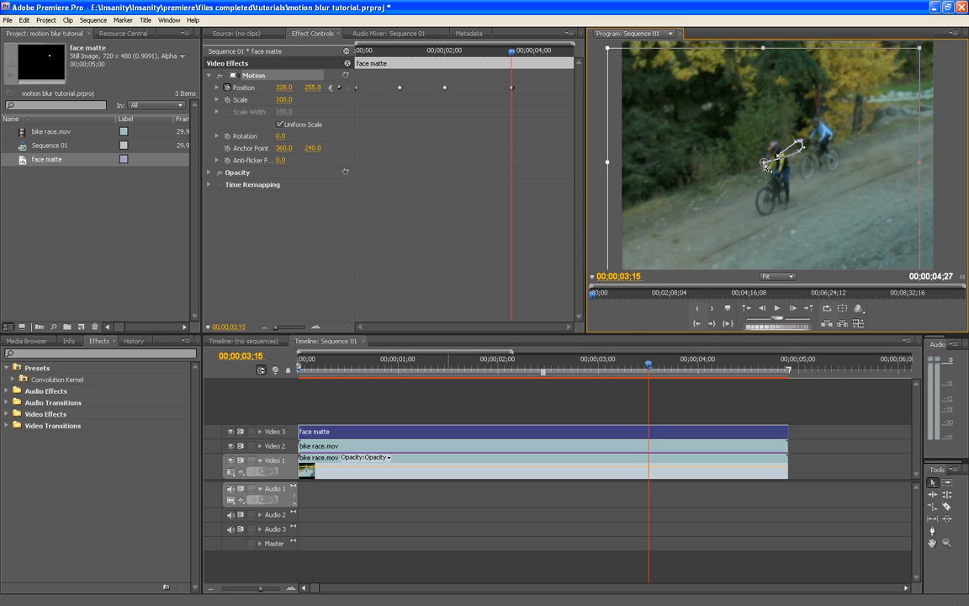
pyautogui.click(251, 80)
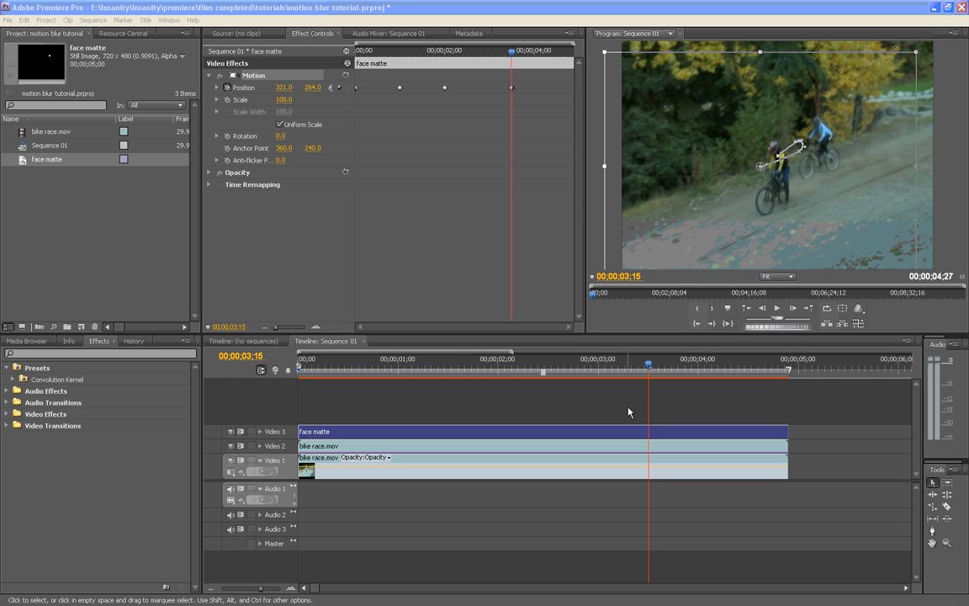
# Keyframe face matte's Position through the sequence end at 00;00;04;27 to follow the rear cyclist, and render the sequence.
pyautogui.moveTo(648, 367); pyautogui.dragTo(798, 366)
pyautogui.press('Return')
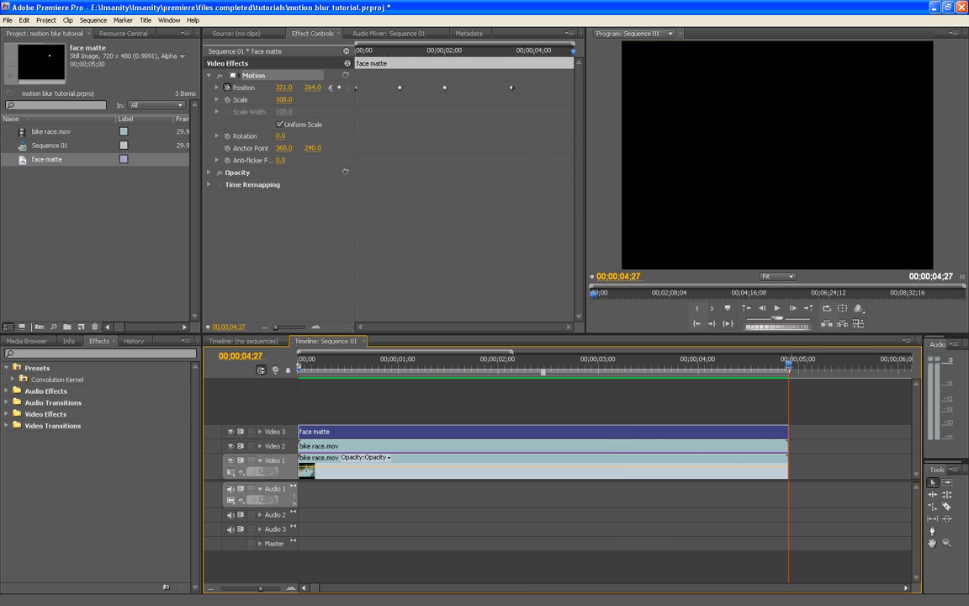
pyautogui.press('Return')
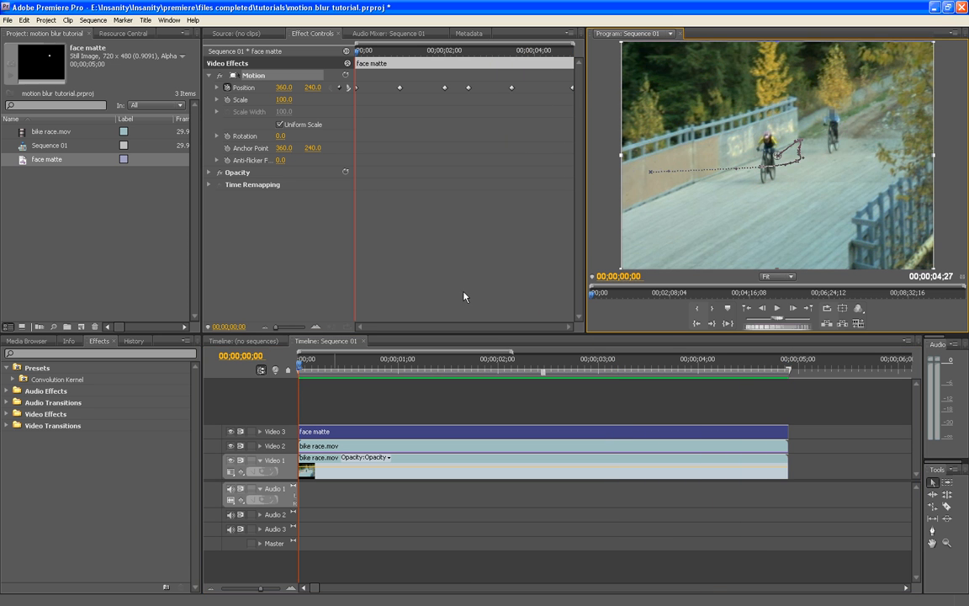
# Deselect the clip, play the rendered sequence to check the blur's tracking, and scrub back to the start.
pyautogui.click(308, 391)
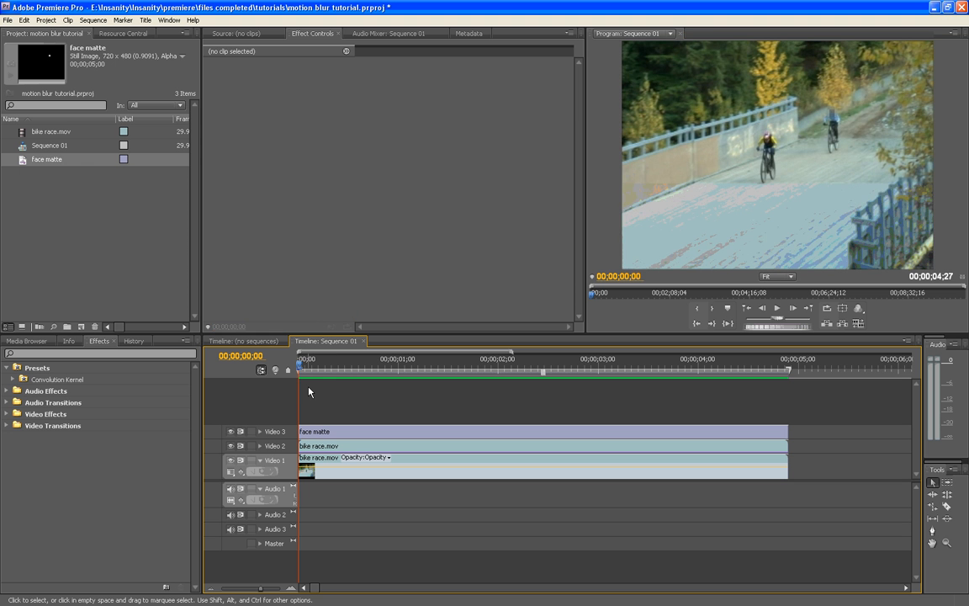
pyautogui.press('space')
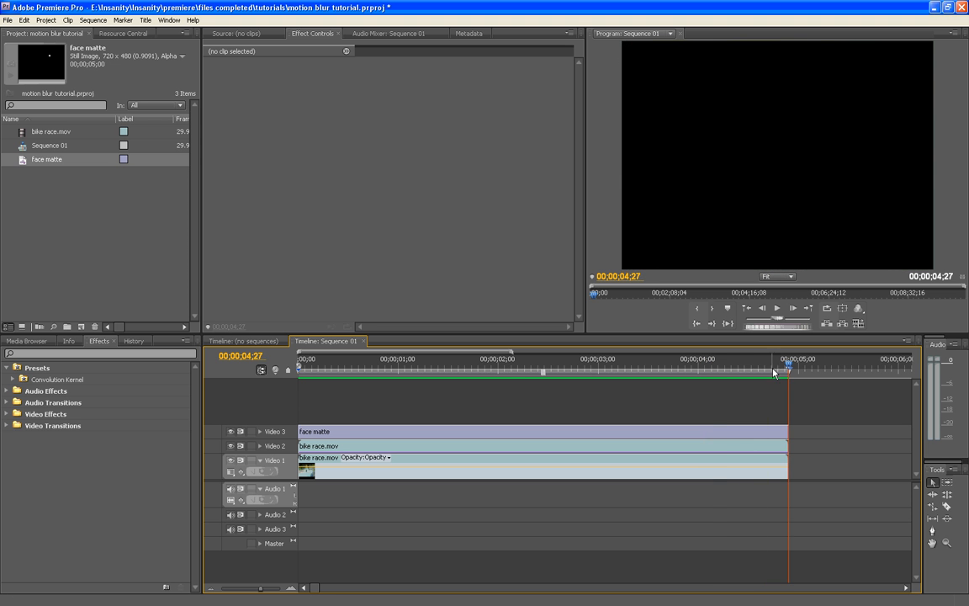
pyautogui.click(662, 367)
pyautogui.moveTo(468, 372); pyautogui.dragTo(250, 374)
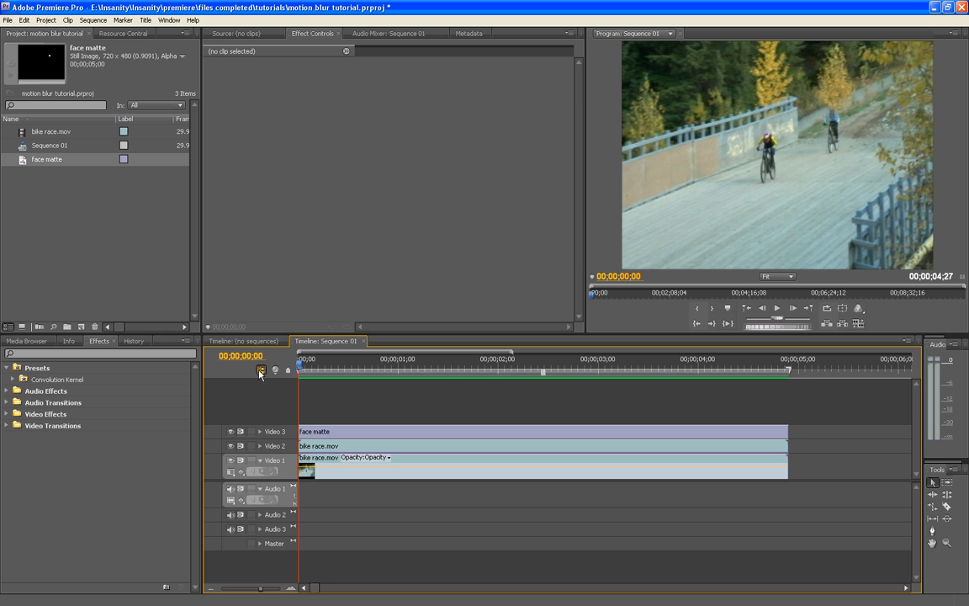